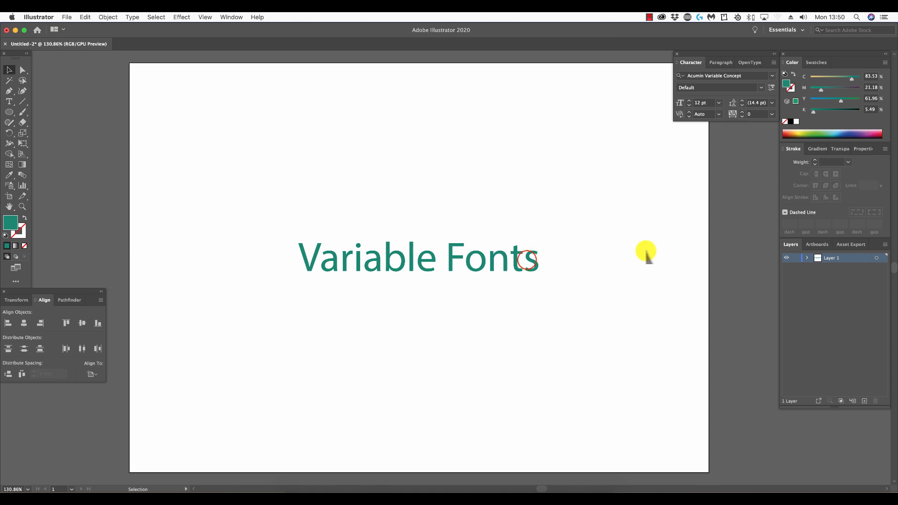
Change the font of the "Variable Fonts" text to Acumin Variable Concept
left_click(529, 257)
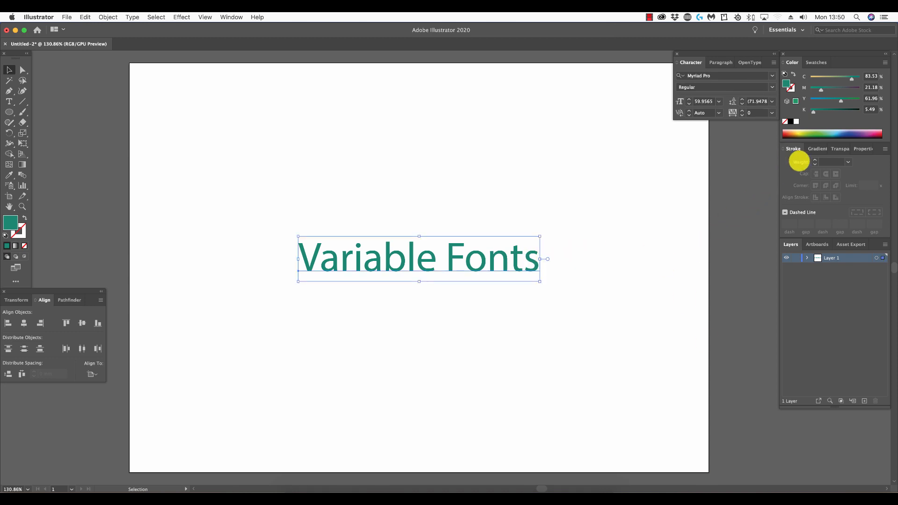
left_click(772, 76)
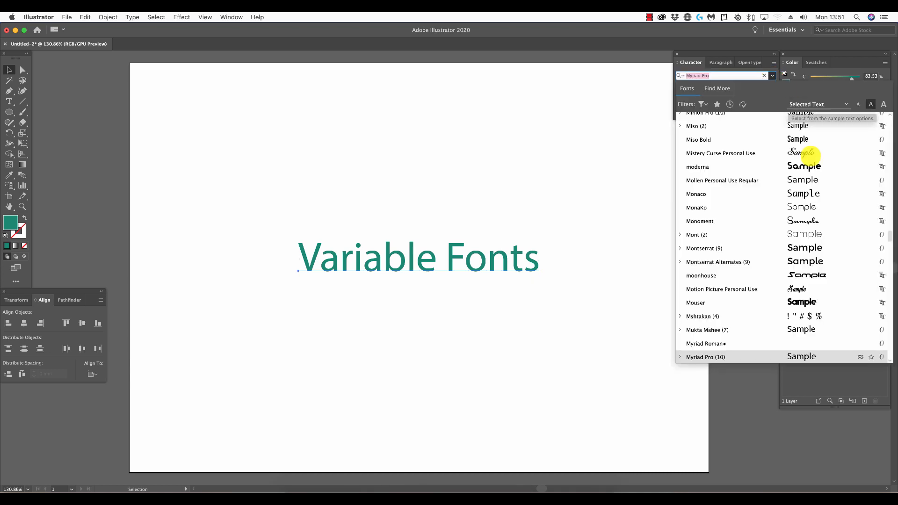
left_click_drag(888, 236, 888, 117)
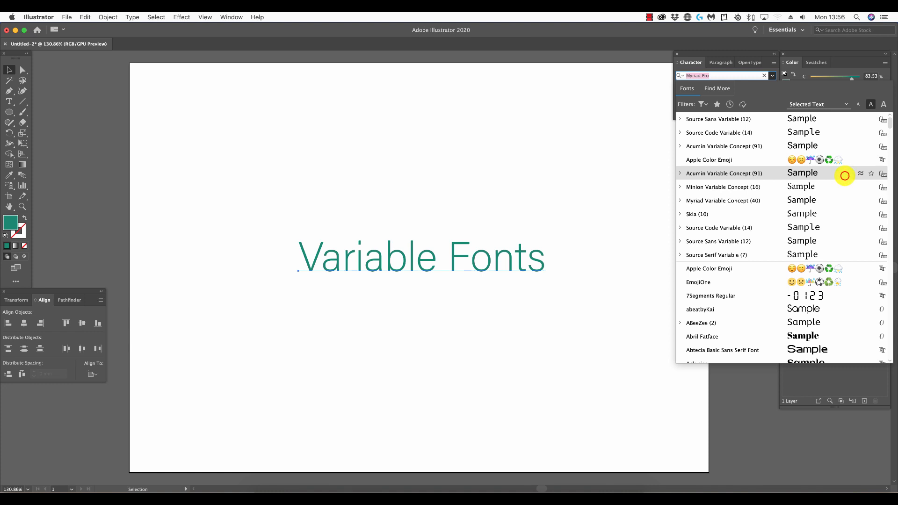
left_click(845, 175)
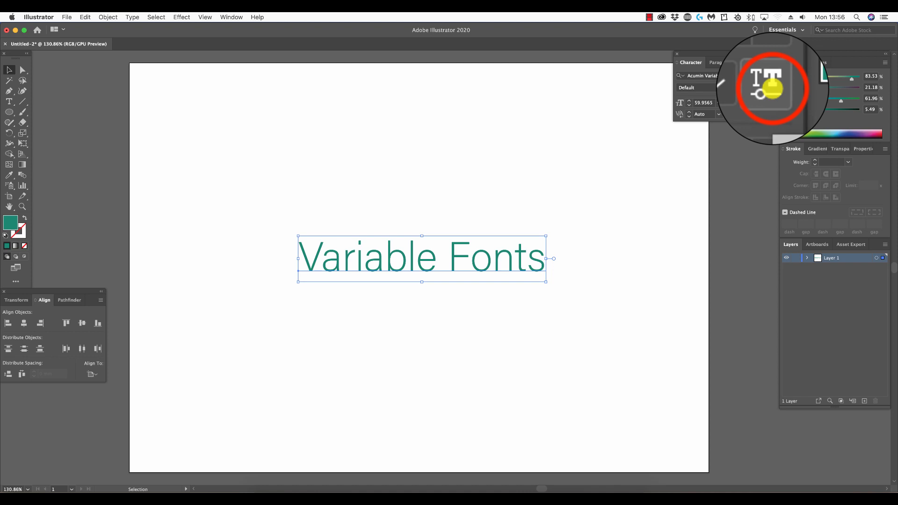
Set the variable font weight of the "Variable Fonts" text to 268
left_click(769, 88)
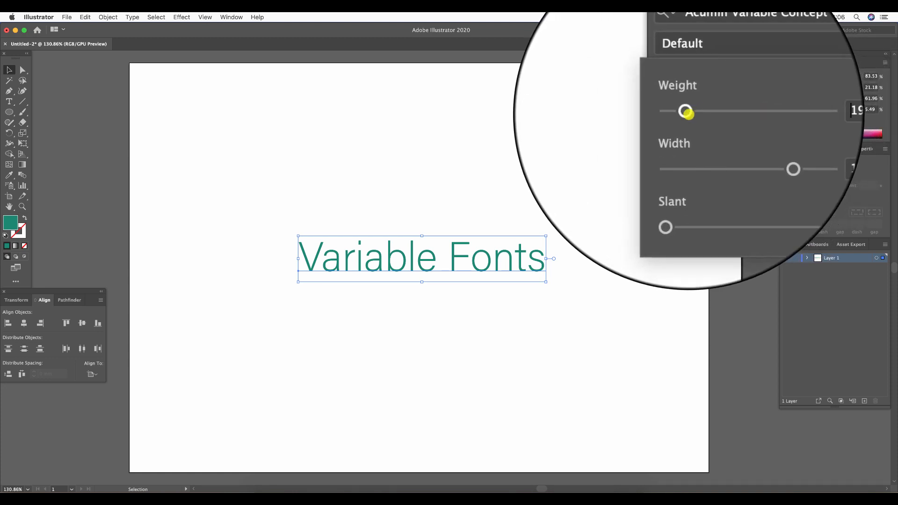
left_click(686, 112)
mouse_move(688, 113)
left_mouse_down()
mouse_move(749, 114)
mouse_move(692, 112)
left_mouse_up()
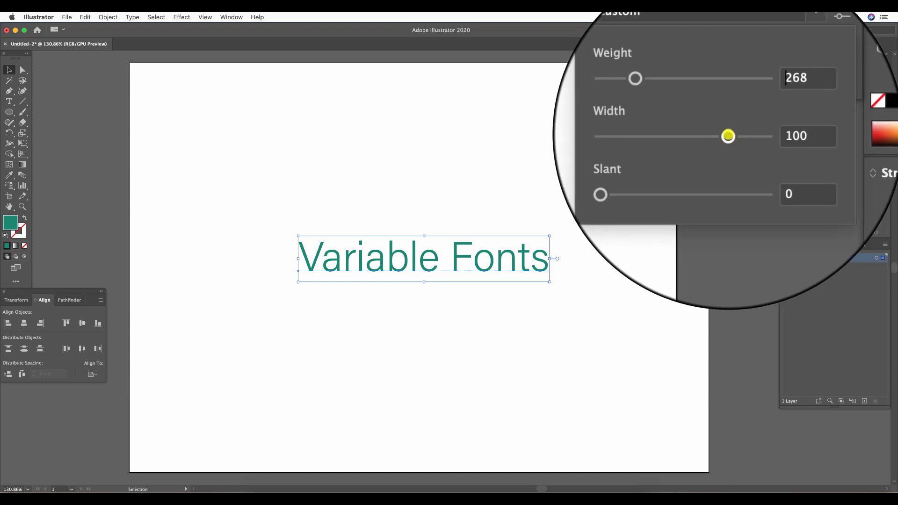
Try narrower and wider letterforms, then set the text's variable font width to 96 and its slant to 12
left_click_drag(728, 136, 697, 136)
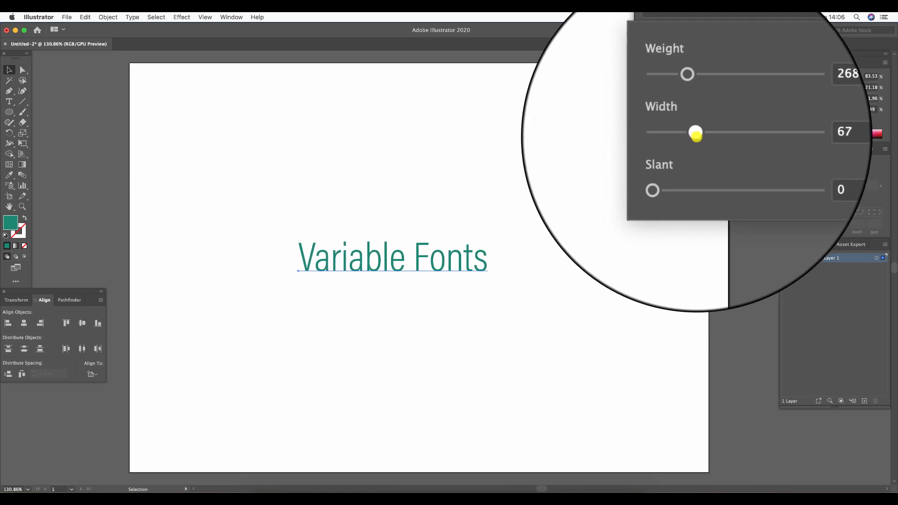
left_click_drag(697, 135, 744, 134)
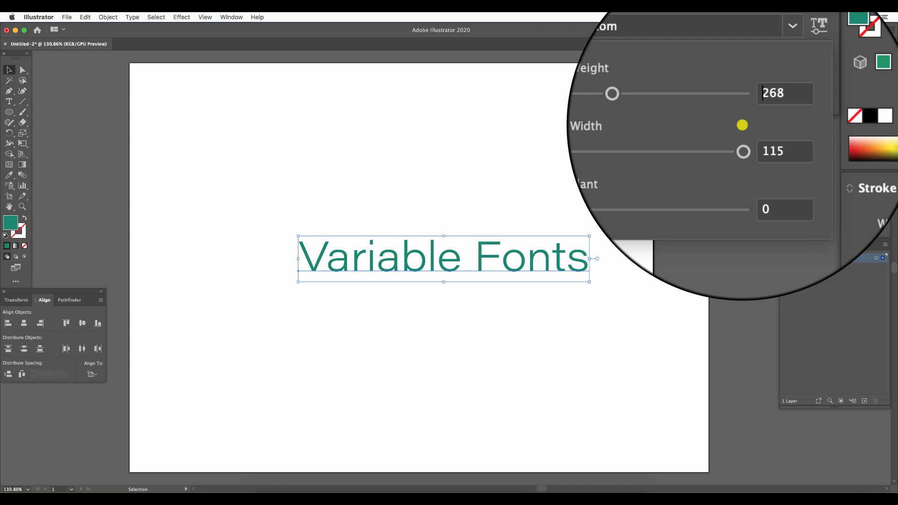
left_click_drag(743, 134, 726, 134)
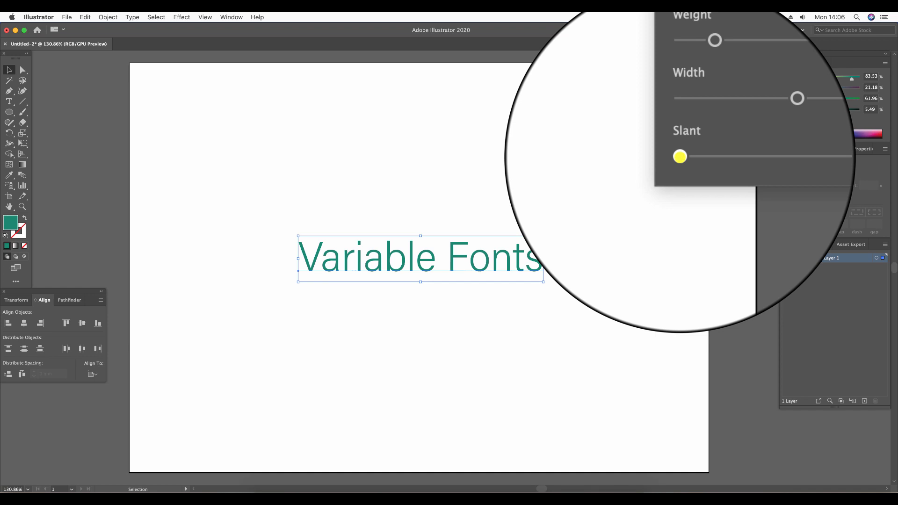
left_click_drag(680, 157, 750, 157)
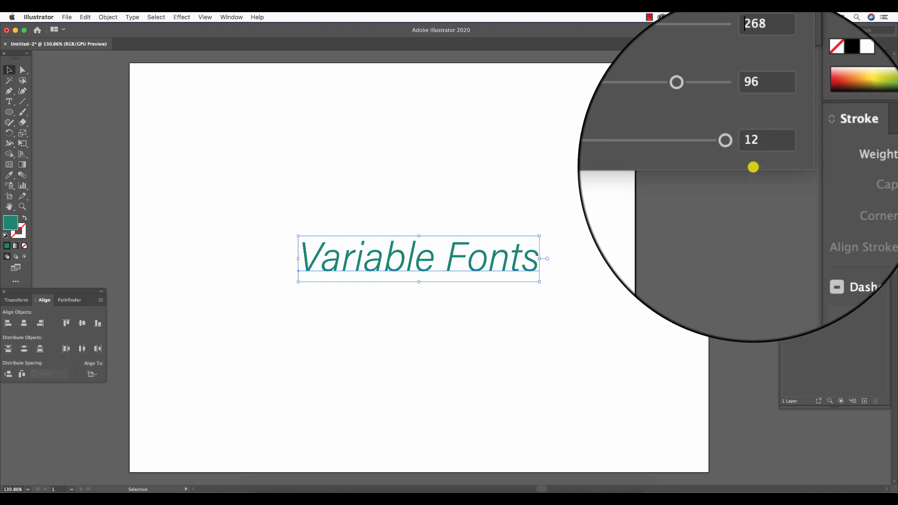
left_click_drag(724, 134, 739, 113)
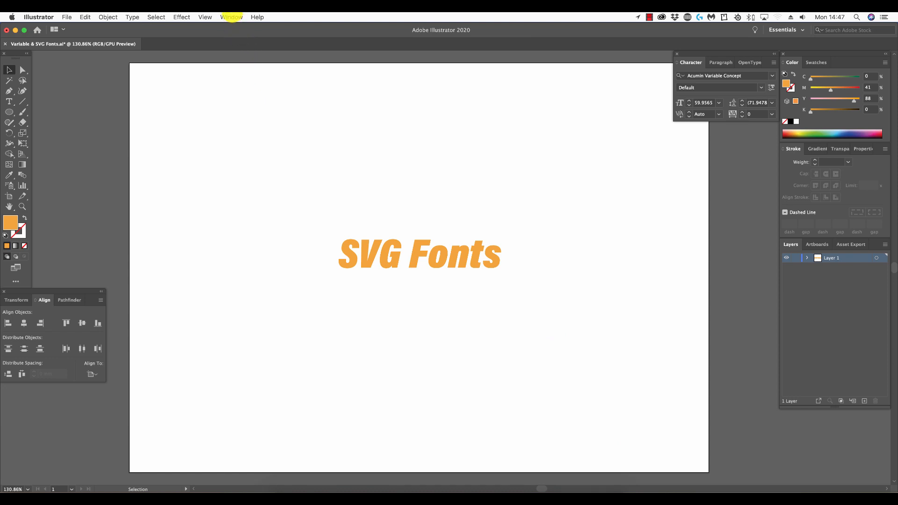
Display the glyph set and switch the font to the SVG font EmojiOne
left_click(232, 17)
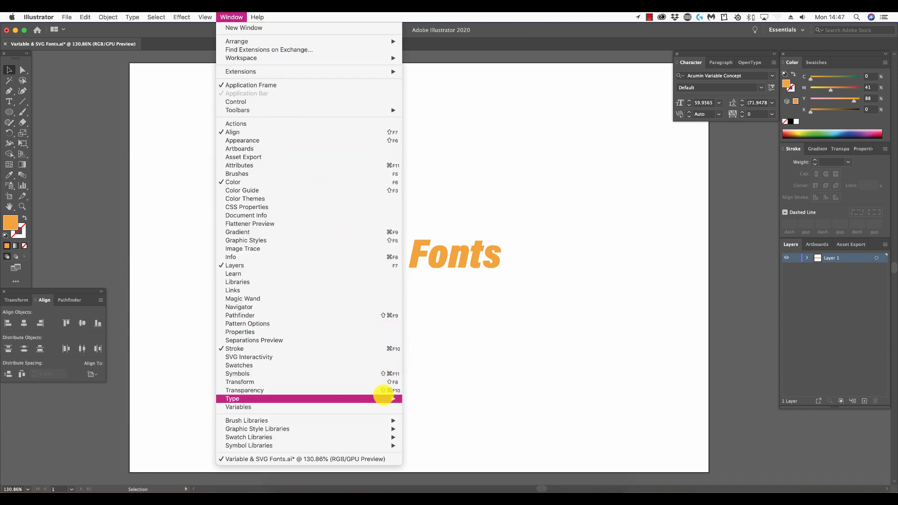
mouse_move(382, 399)
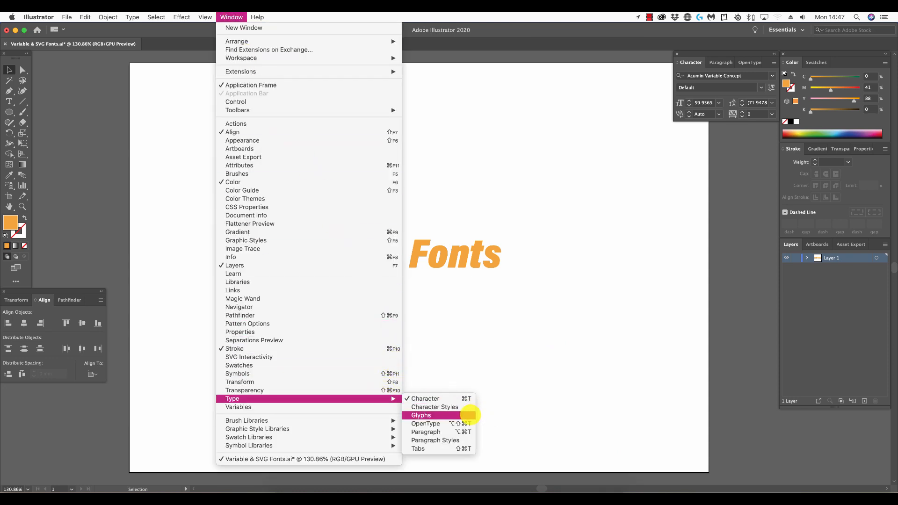
left_click(470, 415)
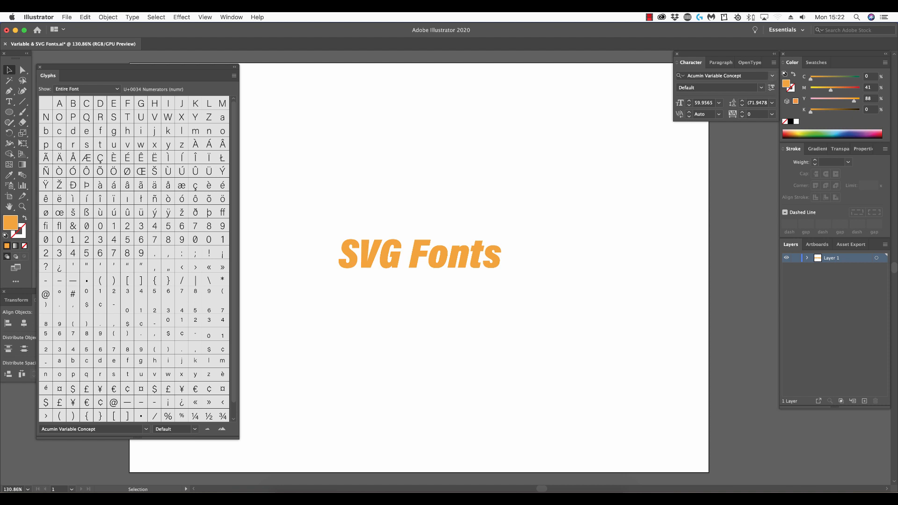
left_click(773, 75)
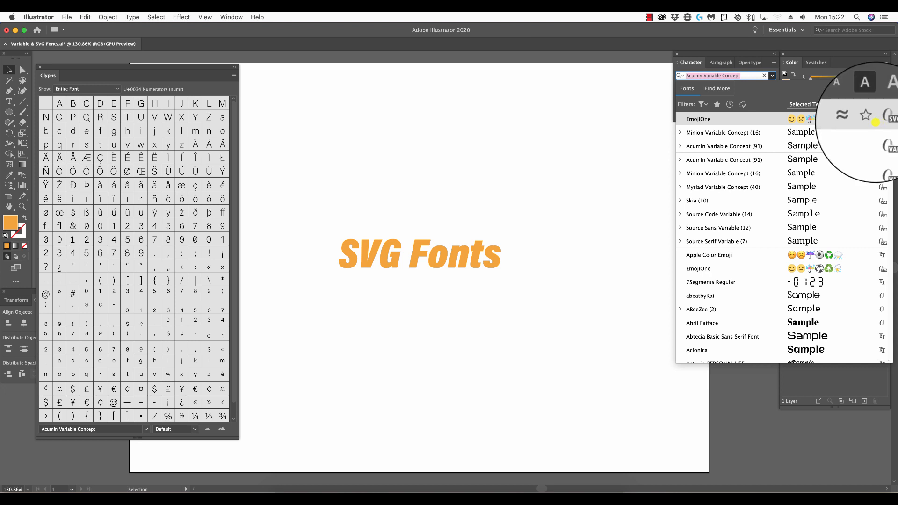
left_click(830, 120)
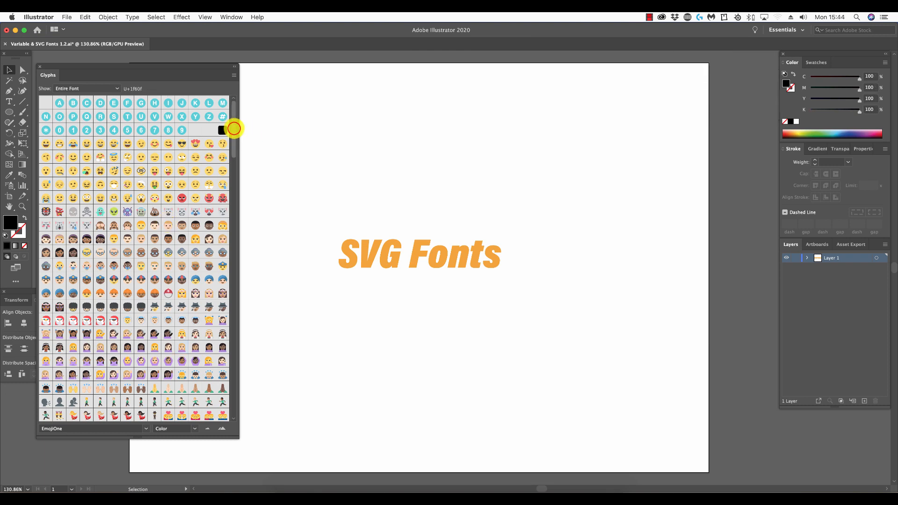
Insert a row of six EmojiOne glyphs, three male faces followed by three female faces, as text above "SVG Fonts"
left_click_drag(233, 126, 236, 108)
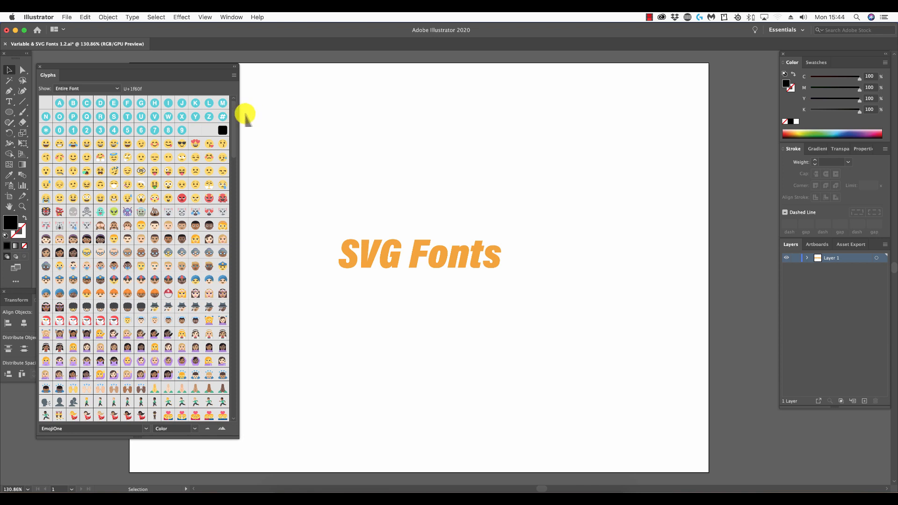
left_click(11, 102)
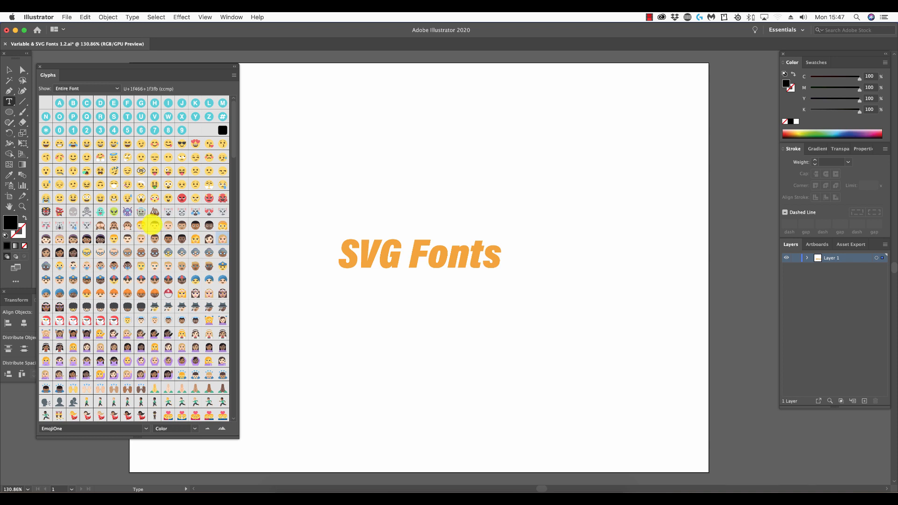
double_click(154, 225)
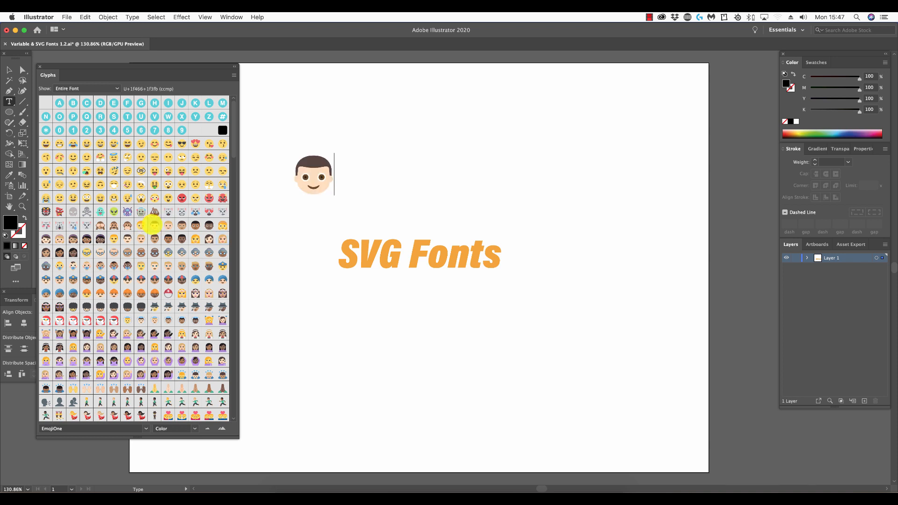
double_click(168, 226)
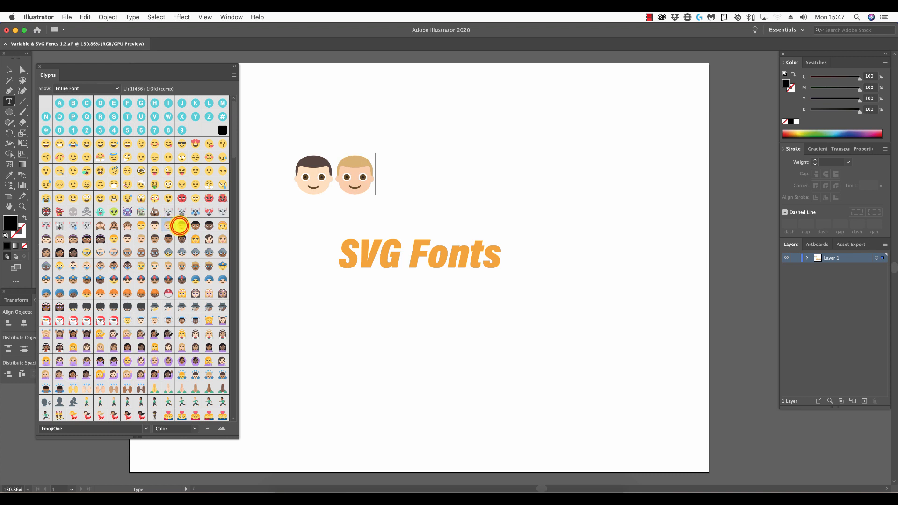
double_click(180, 226)
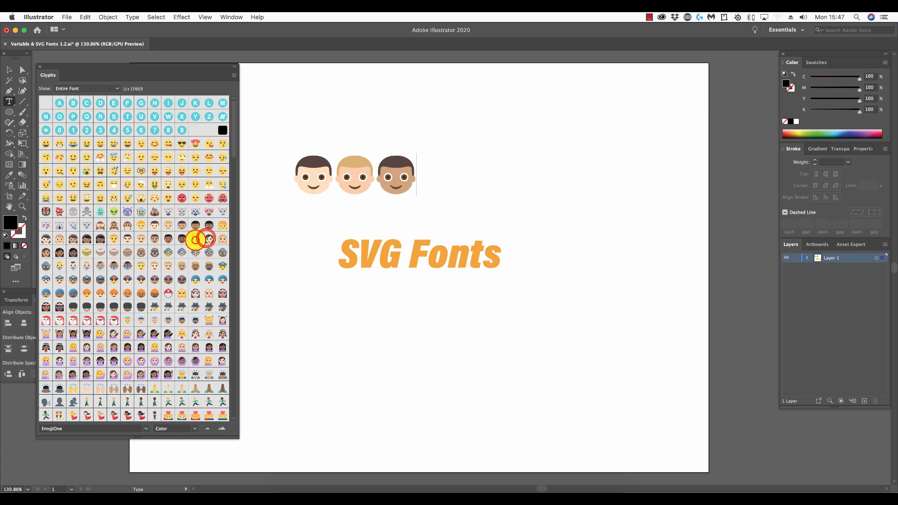
double_click(196, 239)
double_click(209, 239)
double_click(222, 239)
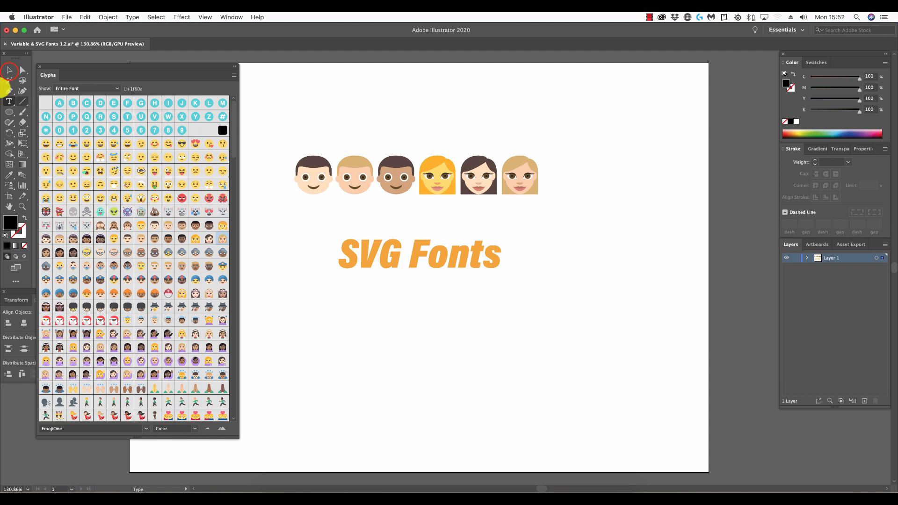
Convert the row of emoji text to outlines and ungroup it into separate faces
left_click(8, 70)
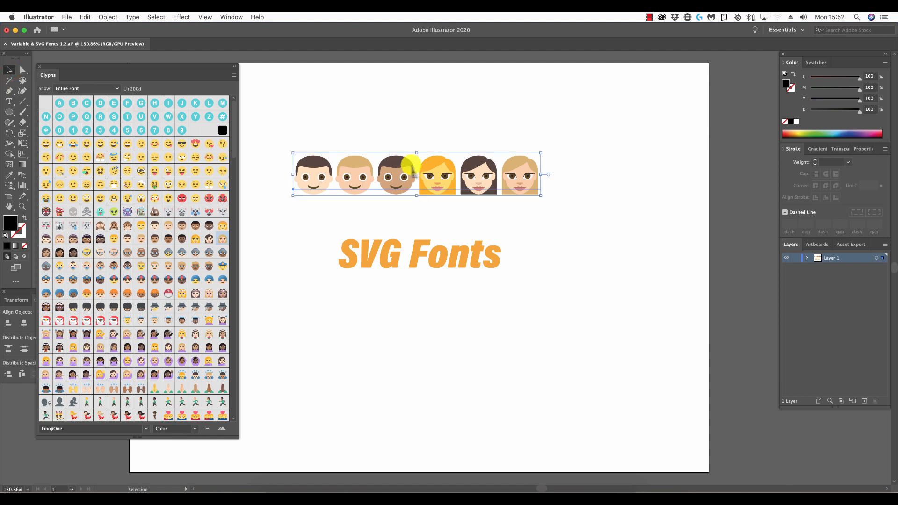
left_click(132, 18)
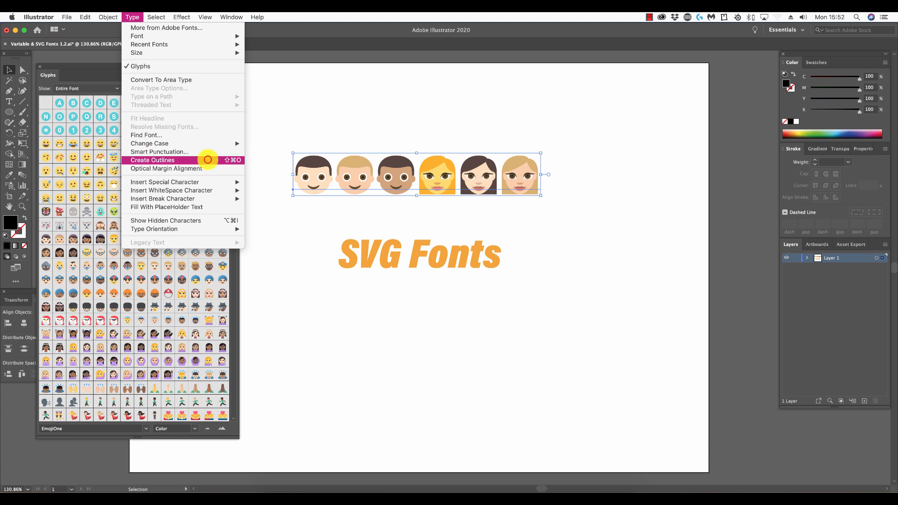
left_click(208, 160)
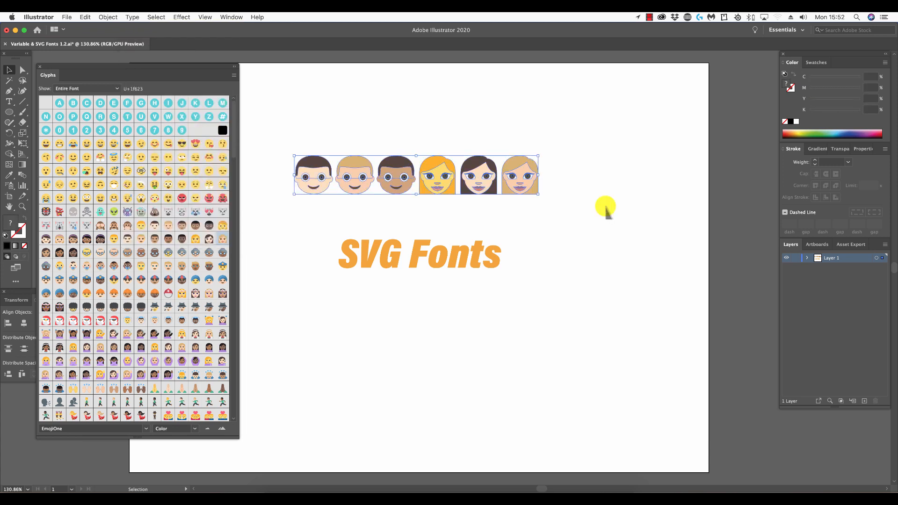
left_click(108, 18)
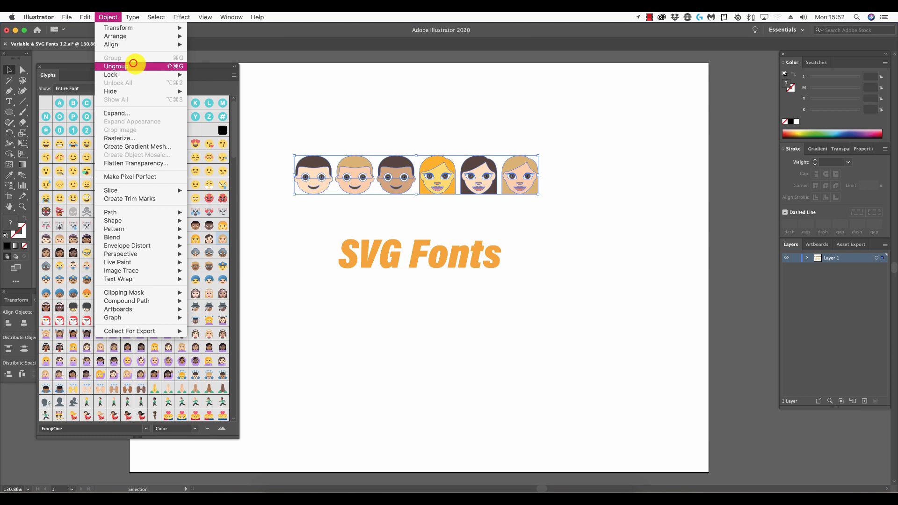
left_click(133, 65)
left_click(622, 145)
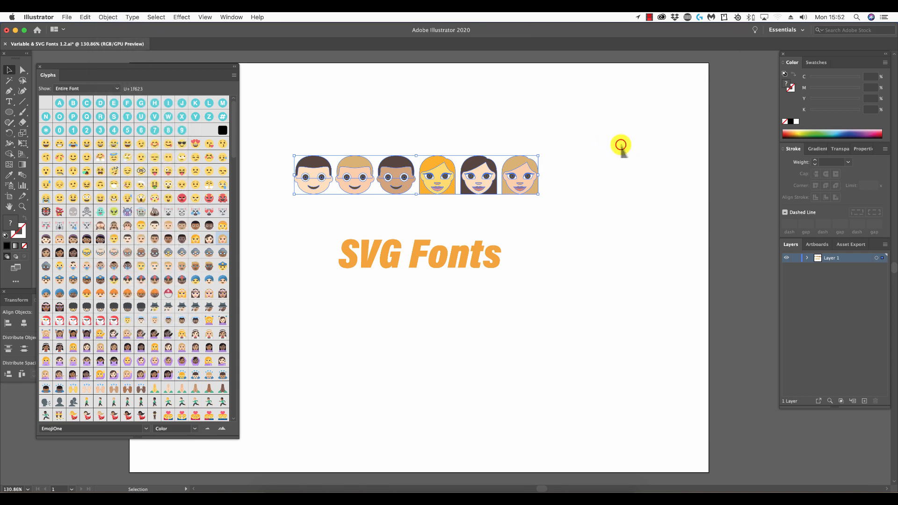
Move the three female faces to the right so they stand spaced apart from each other and the male faces
left_click_drag(510, 161, 598, 161)
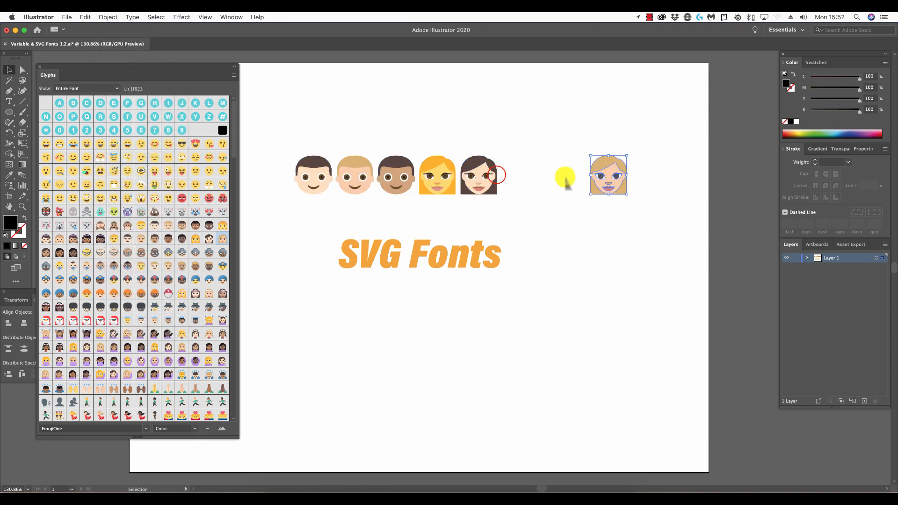
left_click_drag(497, 175, 549, 175)
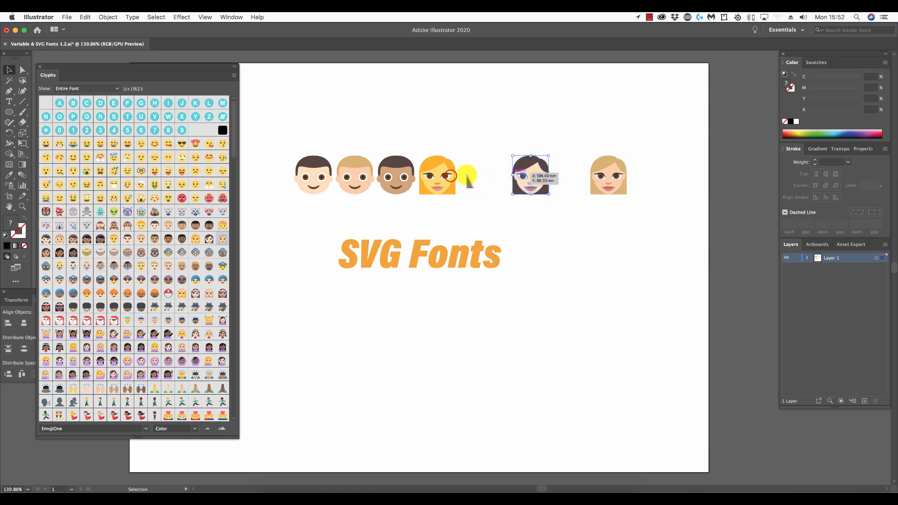
left_click_drag(436, 176, 482, 185)
left_click(589, 280)
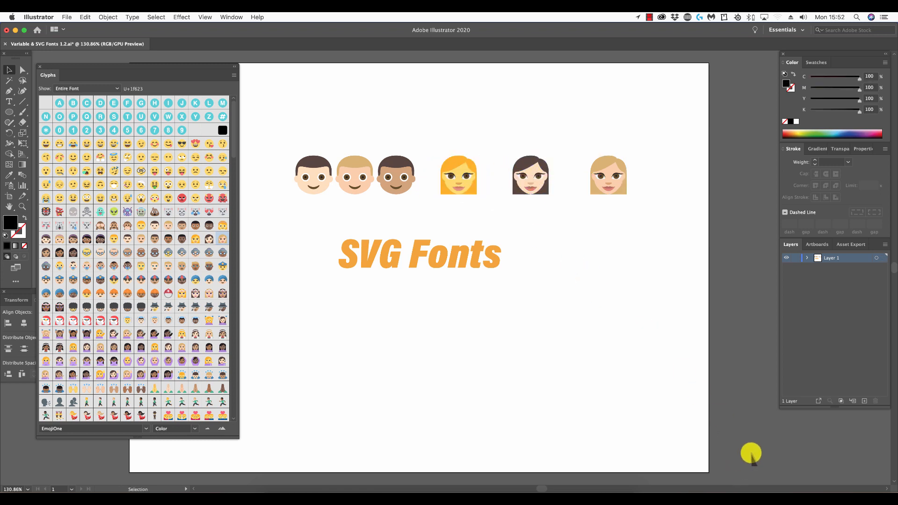